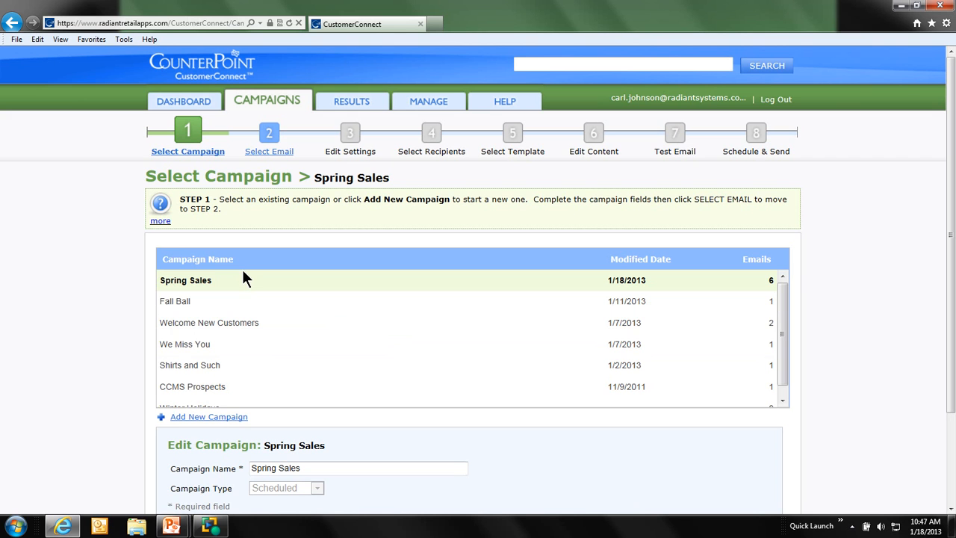
Add a new campaign named "Late Summer Sales" and proceed to its email selection.
{"action": "left_click", "coordinate": [206, 423]}
{"action": "scroll", "coordinate": [103, 385], "scroll_direction": "down", "scroll_amount": 2}
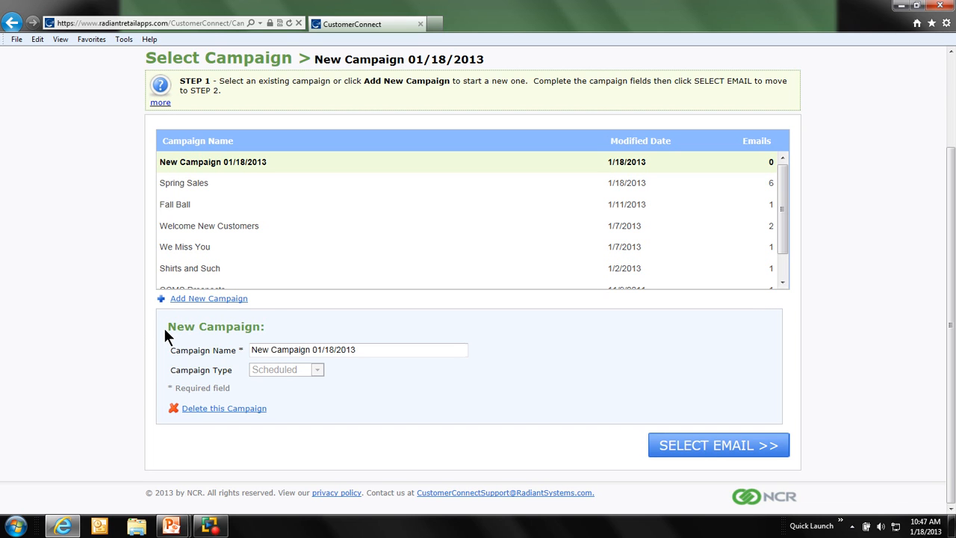
{"action": "left_click_drag", "start_coordinate": [355, 349], "coordinate": [228, 340]}
{"action": "type", "text": "Late Summer Sales"}
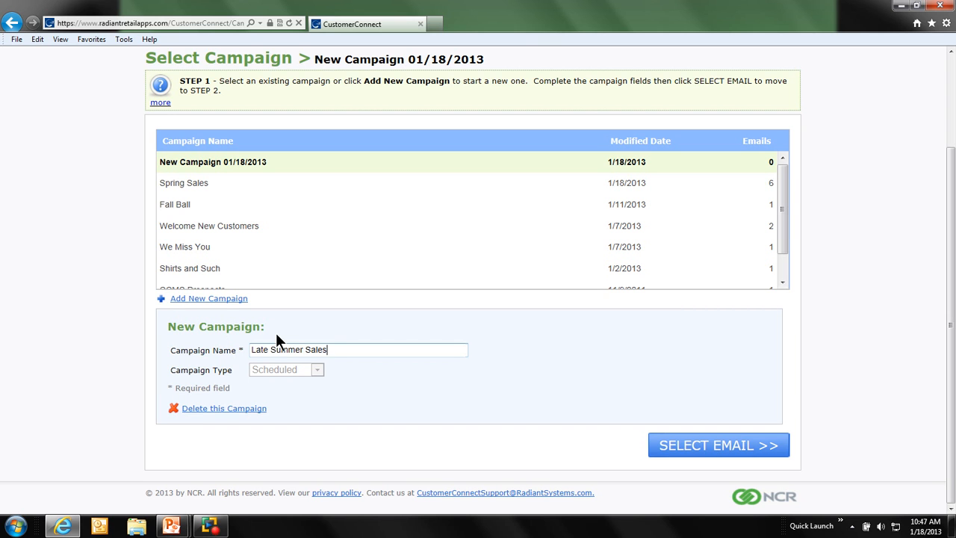
{"action": "left_click", "coordinate": [661, 445]}
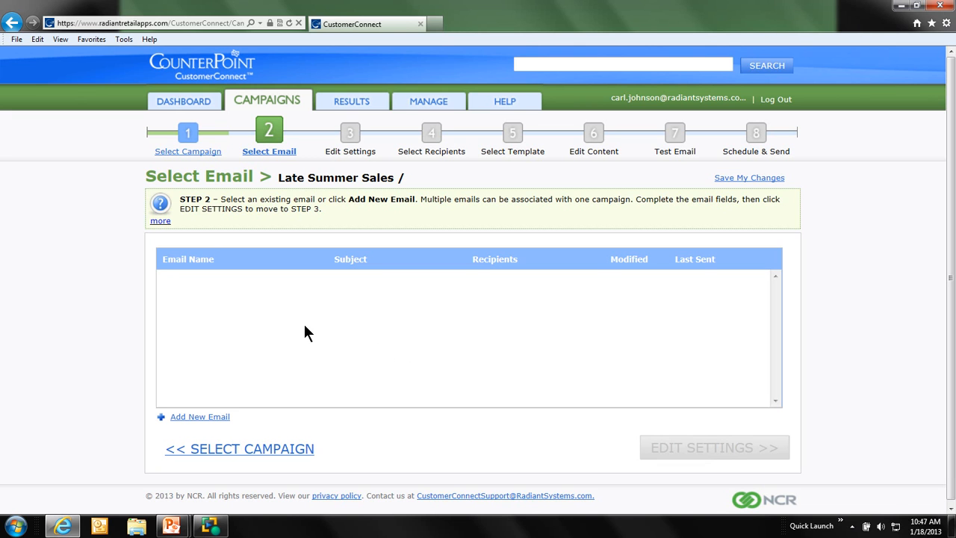
Add a new email to the campaign and name it "Late August Golf Sales".
{"action": "left_click", "coordinate": [199, 417]}
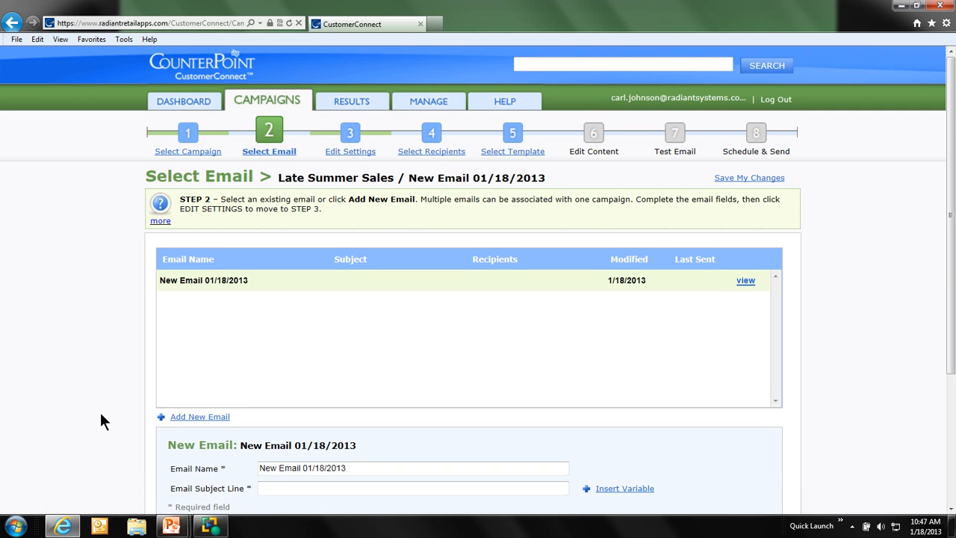
{"action": "scroll", "coordinate": [100, 413], "scroll_direction": "down", "scroll_amount": 3}
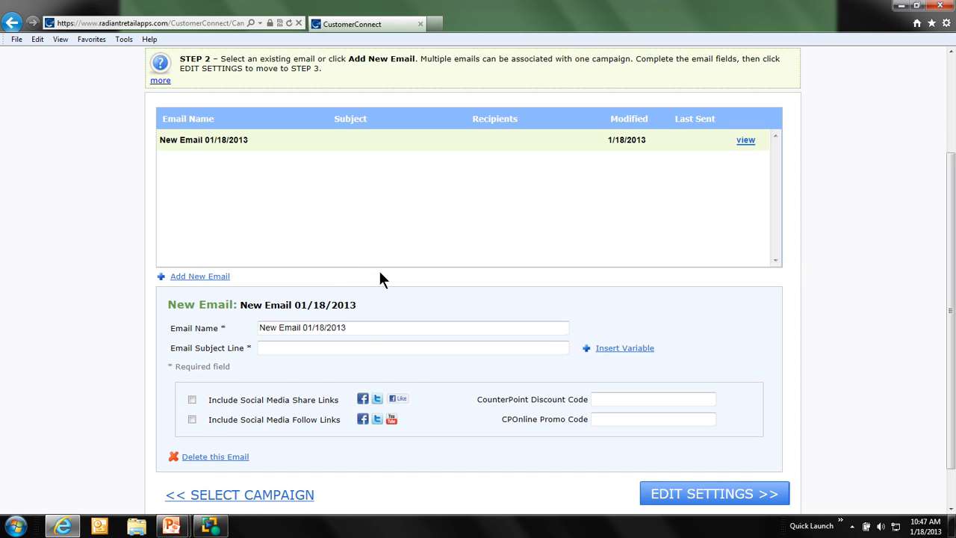
{"action": "left_click_drag", "start_coordinate": [360, 326], "coordinate": [247, 314]}
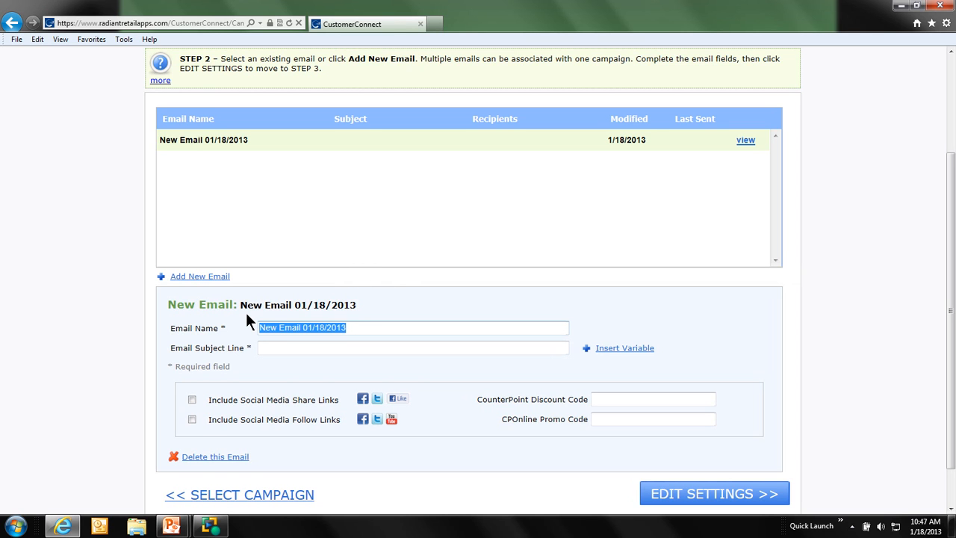
{"action": "type", "text": "Late "}
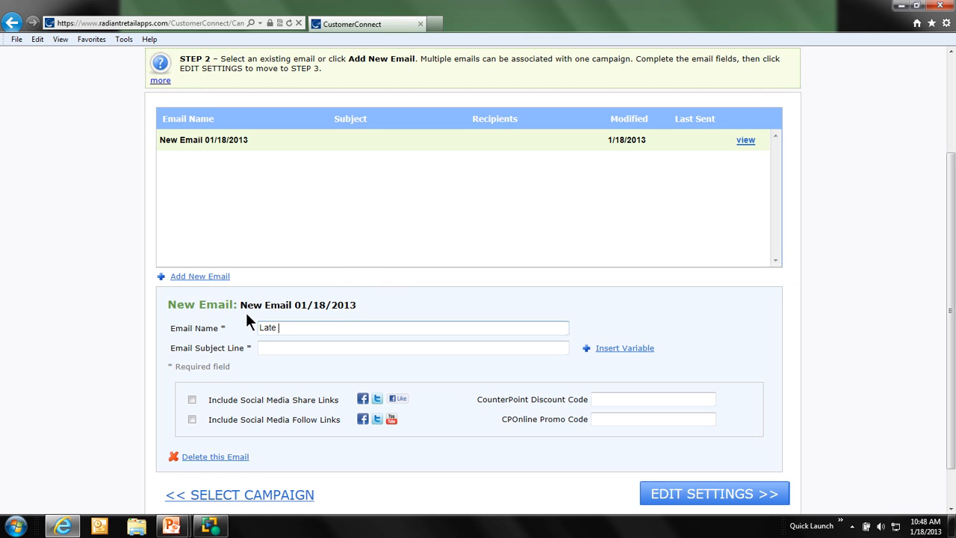
{"action": "type", "text": "August Golf Sales"}
{"action": "scroll", "coordinate": [162, 179], "scroll_direction": "up", "scroll_amount": 3}
{"action": "left_click", "coordinate": [157, 224]}
{"action": "left_click", "coordinate": [157, 223]}
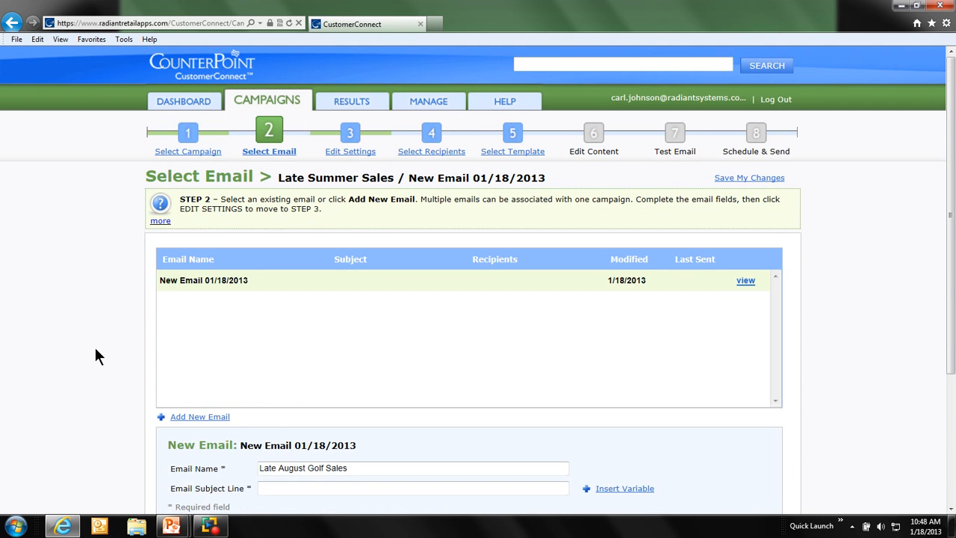
Enter "See our late summer clearance!" as the email's subject line.
{"action": "scroll", "coordinate": [96, 349], "scroll_direction": "down", "scroll_amount": 4}
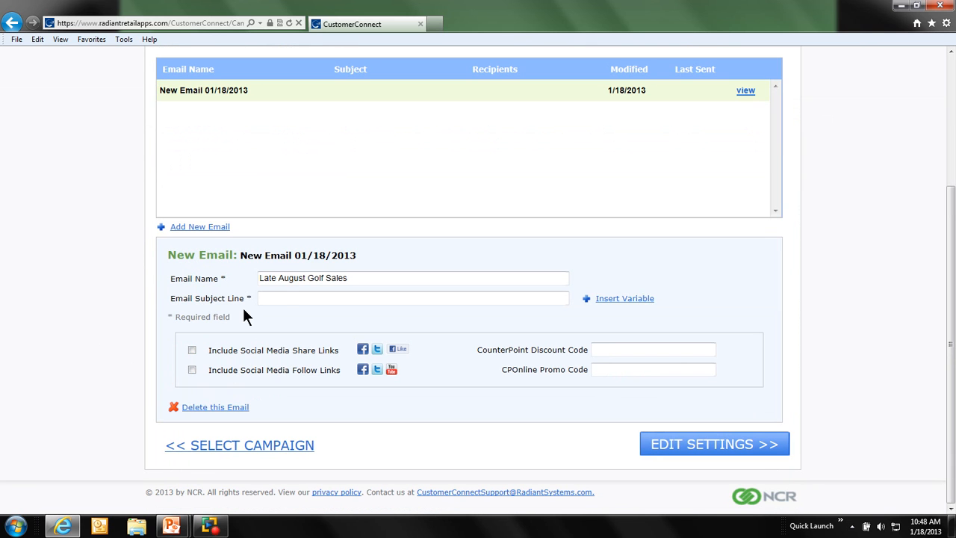
{"action": "left_click", "coordinate": [287, 298]}
{"action": "type", "text": "See ou"}
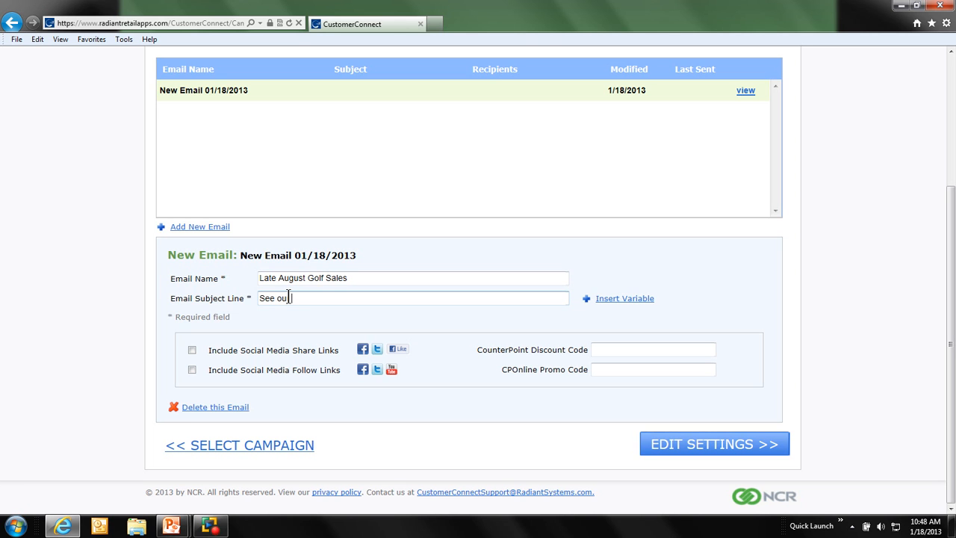
{"action": "type", "text": "r late summer clearance!"}
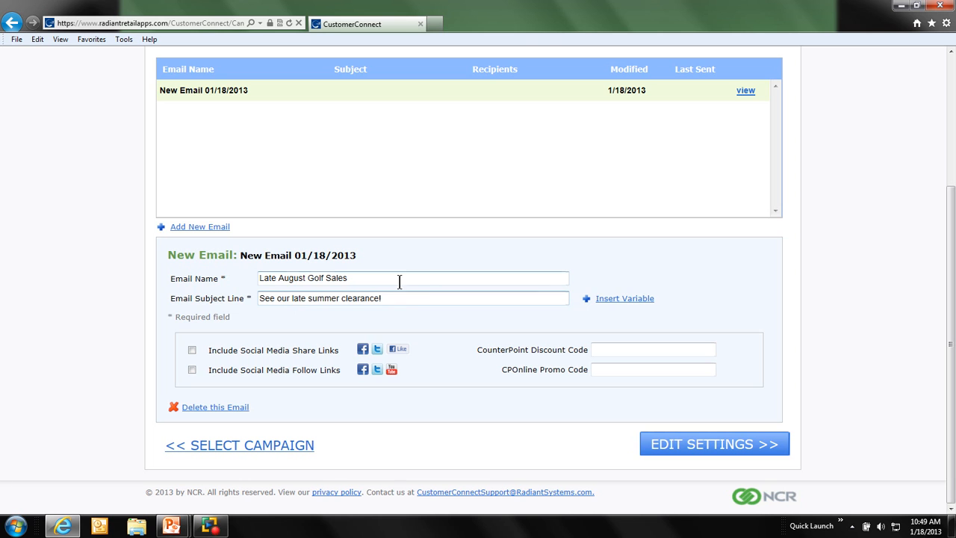
Insert the contact variable Recipient First Name at the start of the email's subject line.
{"action": "left_click", "coordinate": [402, 294]}
{"action": "left_click", "coordinate": [632, 299]}
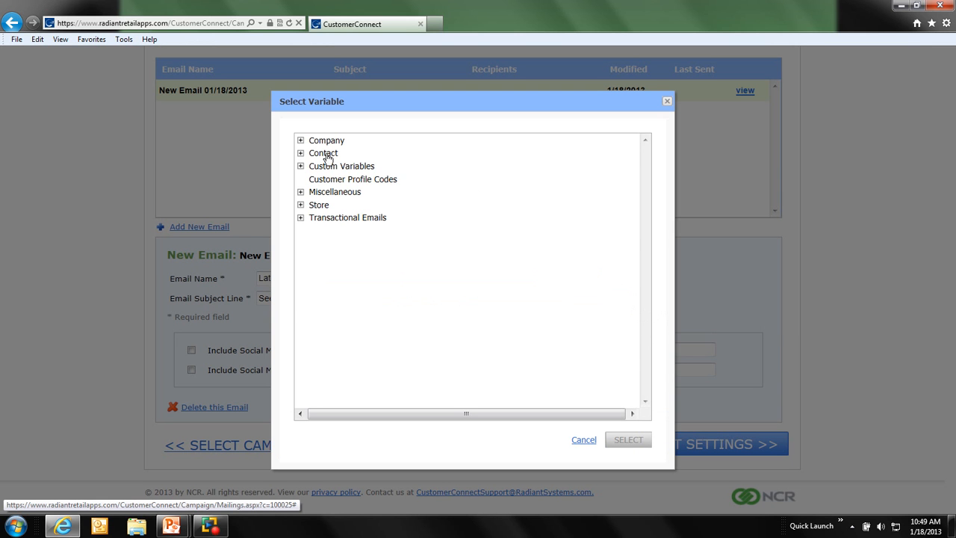
{"action": "left_click", "coordinate": [321, 153]}
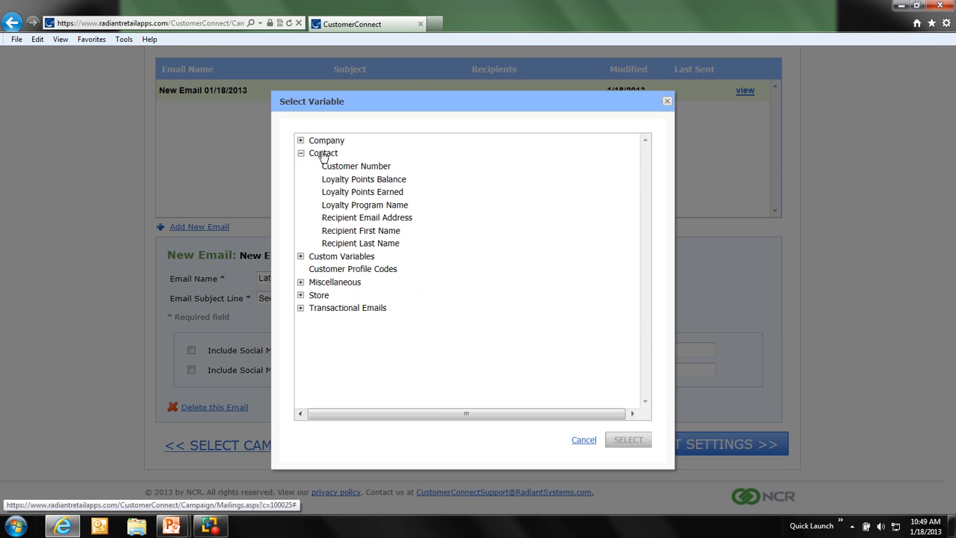
{"action": "left_click", "coordinate": [338, 232]}
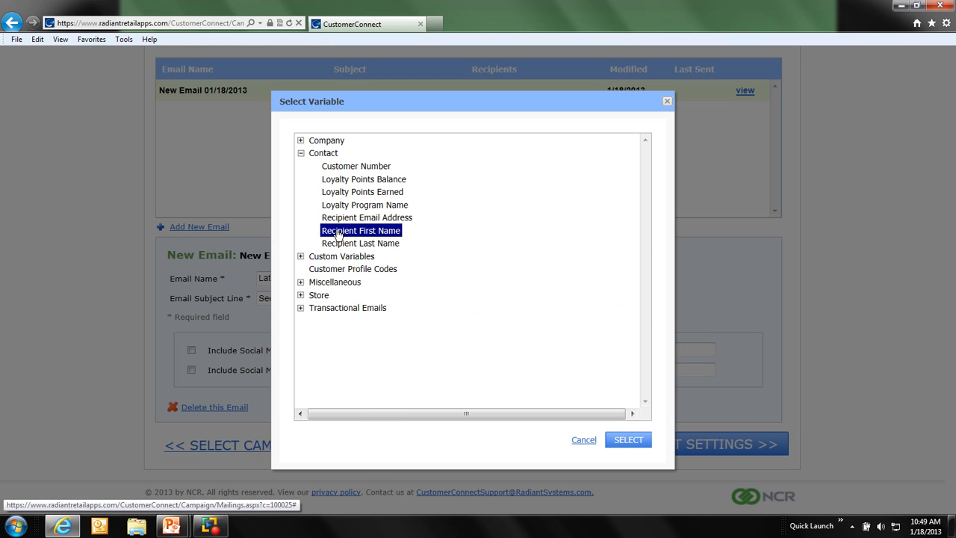
{"action": "left_click", "coordinate": [630, 439]}
{"action": "left_click", "coordinate": [453, 298]}
{"action": "left_click_drag", "start_coordinate": [453, 298], "coordinate": [260, 298]}
{"action": "left_click", "coordinate": [321, 298]}
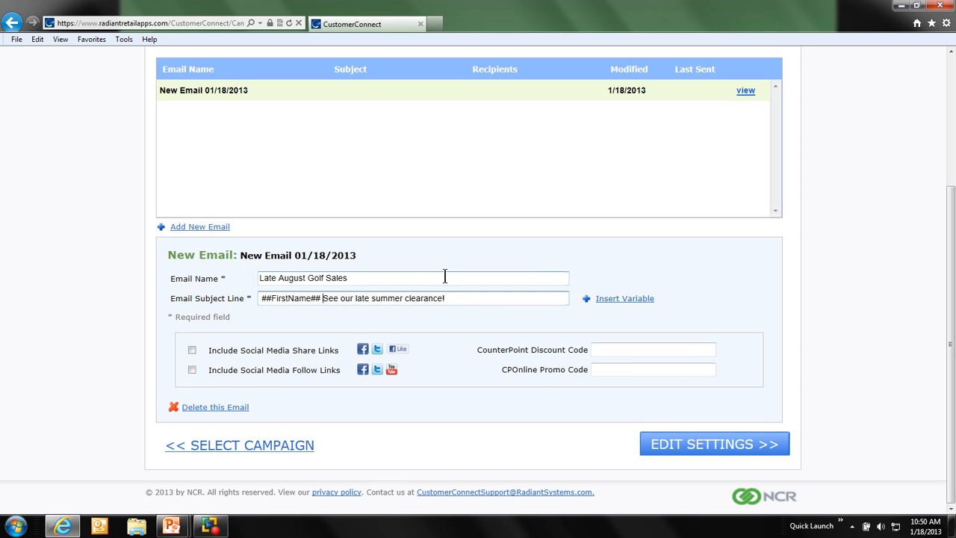
Include both the social media share links and the social media follow links in the email.
{"action": "scroll", "coordinate": [456, 233], "scroll_direction": "up", "scroll_amount": 5}
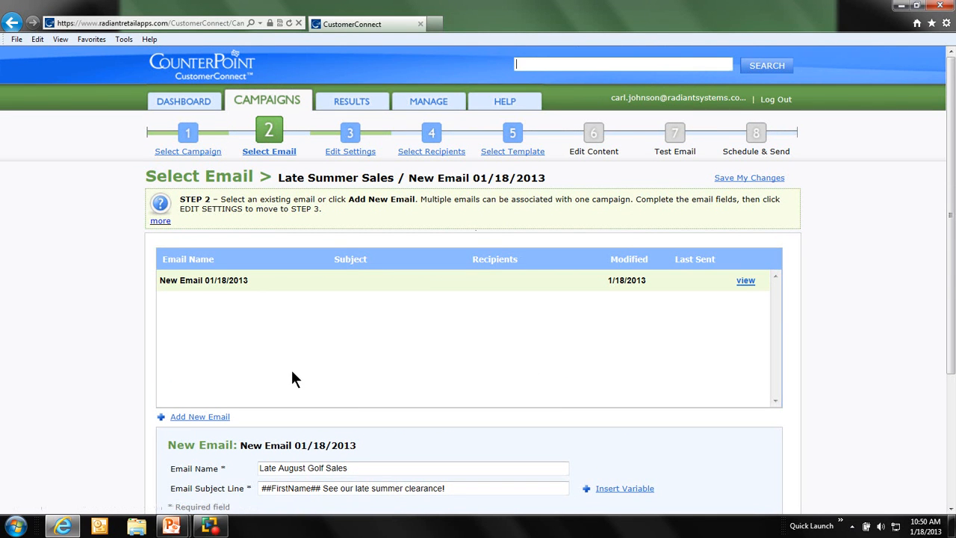
{"action": "scroll", "coordinate": [133, 385], "scroll_direction": "down", "scroll_amount": 3}
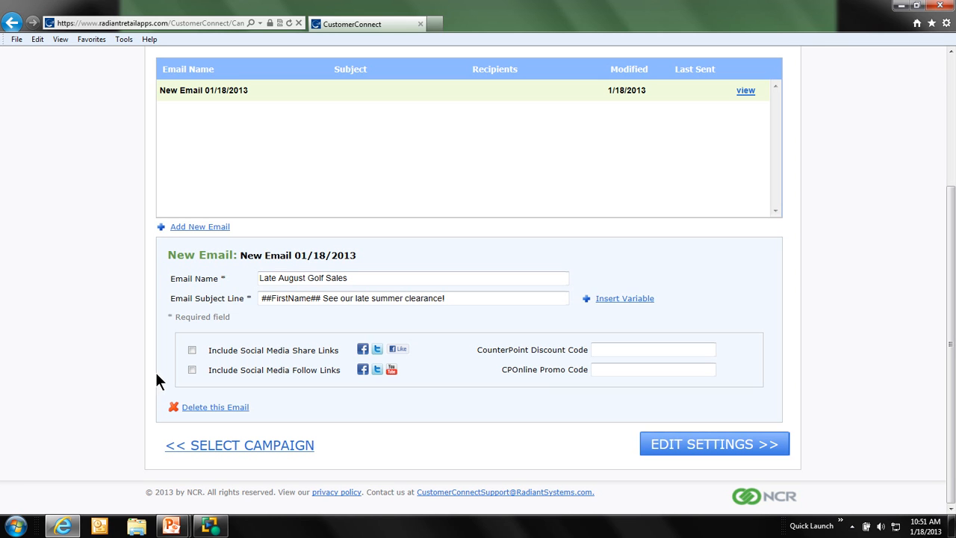
{"action": "left_click", "coordinate": [191, 351]}
{"action": "left_click", "coordinate": [191, 369]}
{"action": "left_click", "coordinate": [299, 298]}
{"action": "left_click_drag", "start_coordinate": [312, 298], "coordinate": [250, 298]}
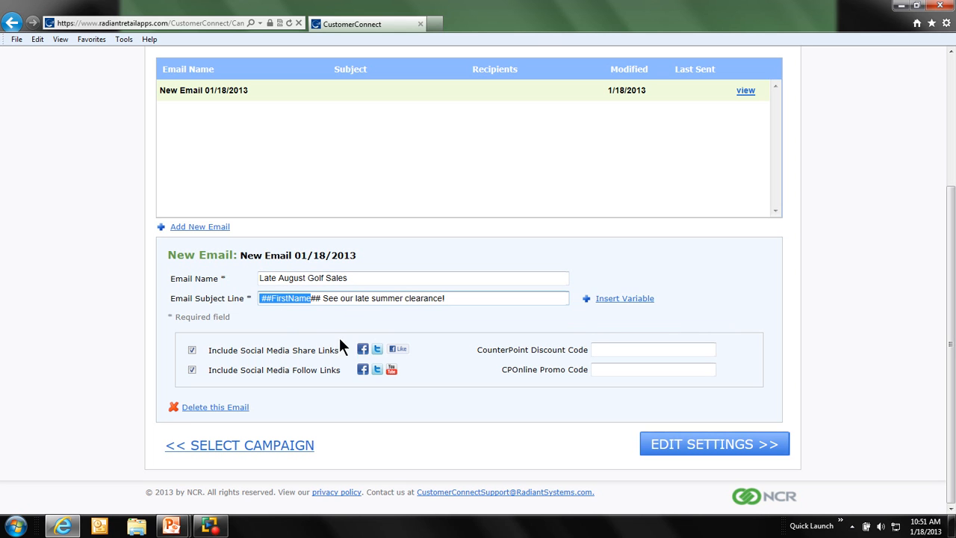
Submit the email's details and proceed to editing its settings.
{"action": "left_click", "coordinate": [636, 349]}
{"action": "left_click", "coordinate": [631, 370]}
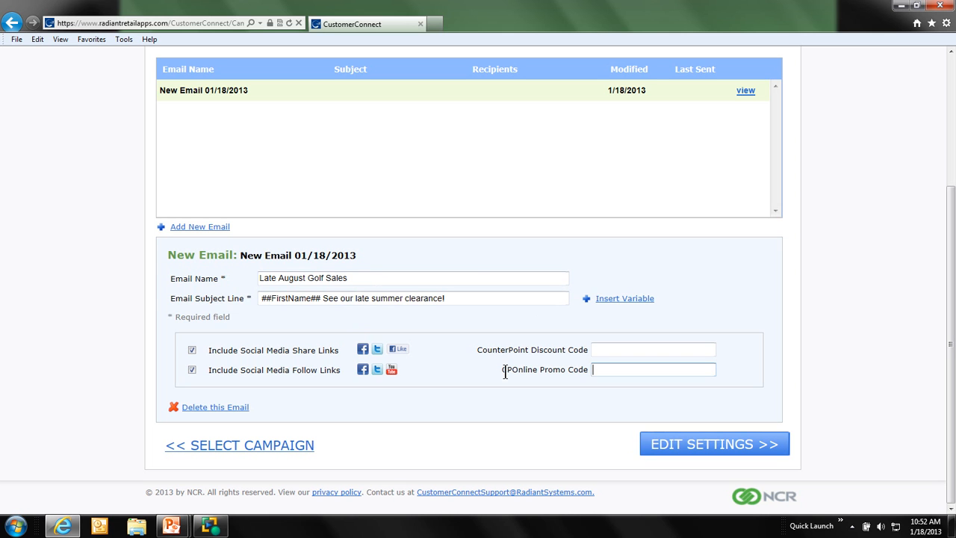
{"action": "left_click", "coordinate": [699, 445]}
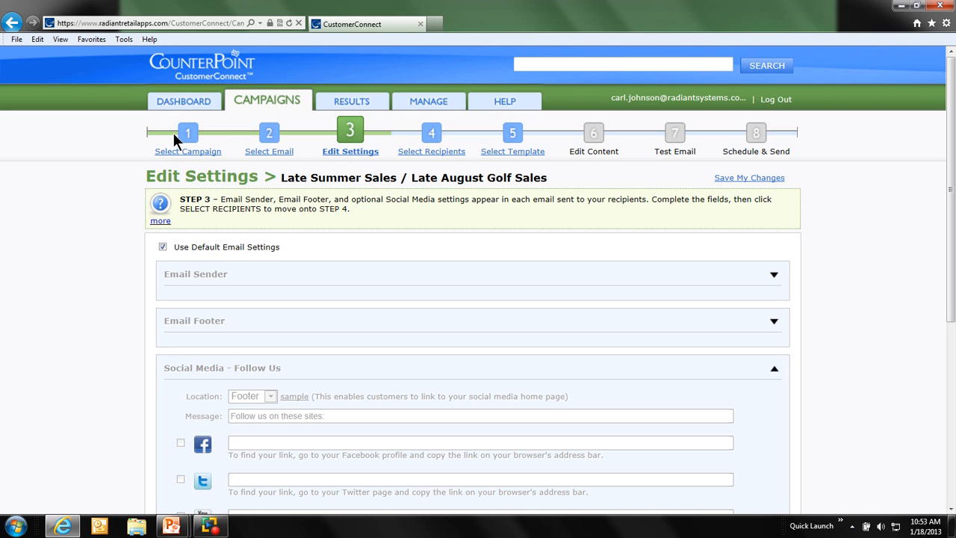
Turn off the default email settings and expand the Email Sender, Email Footer and Advanced sections to review their fields.
{"action": "left_click", "coordinate": [163, 247]}
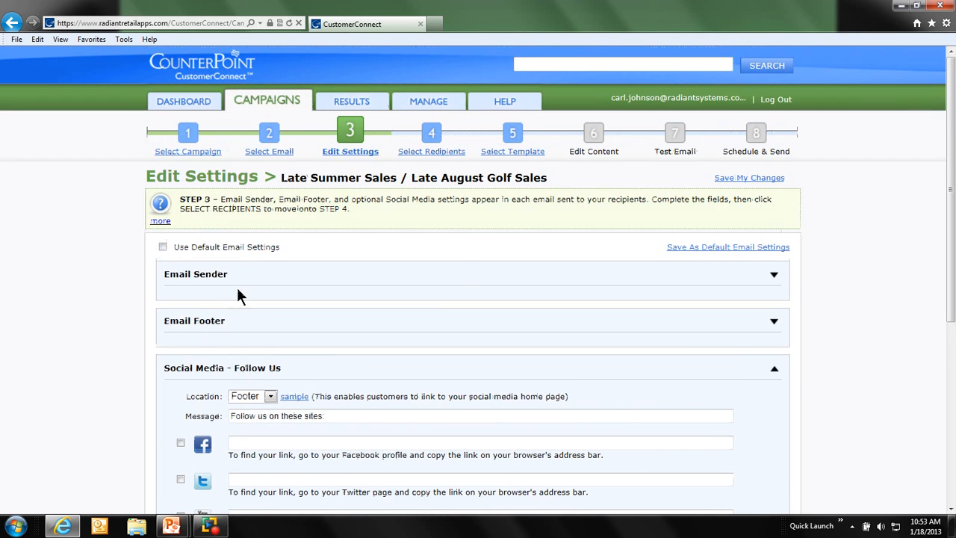
{"action": "left_click", "coordinate": [236, 321]}
{"action": "left_click", "coordinate": [244, 281]}
{"action": "scroll", "coordinate": [289, 348], "scroll_direction": "down", "scroll_amount": 8}
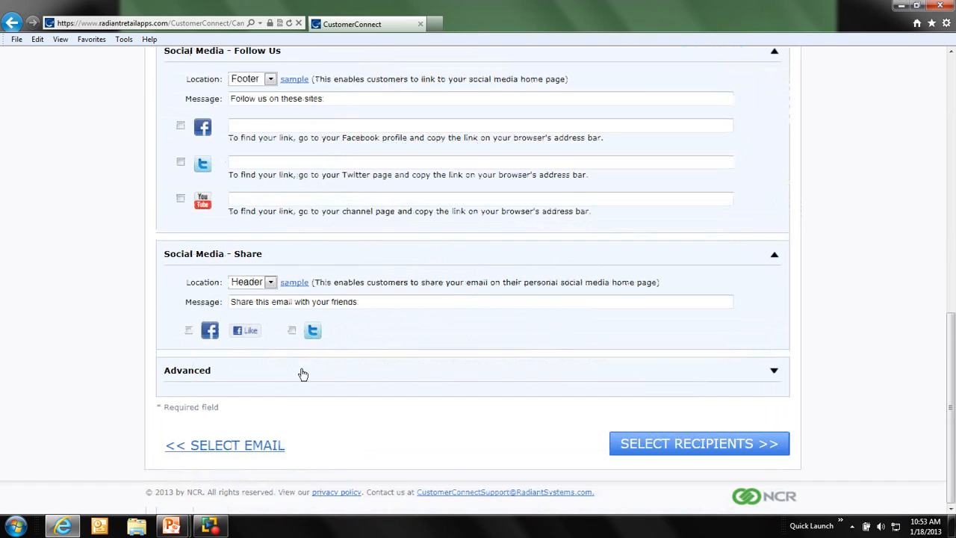
{"action": "left_click", "coordinate": [231, 374]}
{"action": "scroll", "coordinate": [271, 379], "scroll_direction": "up", "scroll_amount": 3}
{"action": "scroll", "coordinate": [271, 380], "scroll_direction": "up", "scroll_amount": 1}
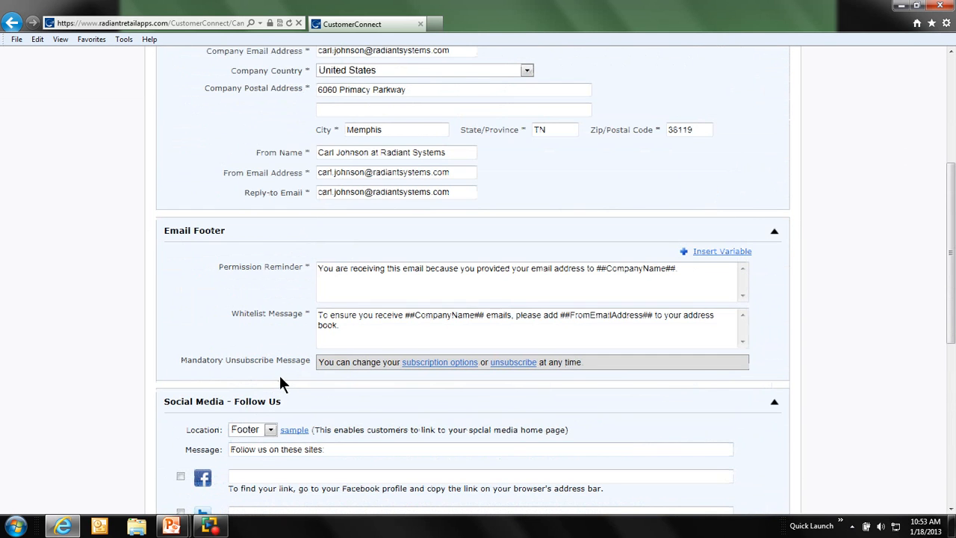
{"action": "scroll", "coordinate": [281, 379], "scroll_direction": "up", "scroll_amount": 1}
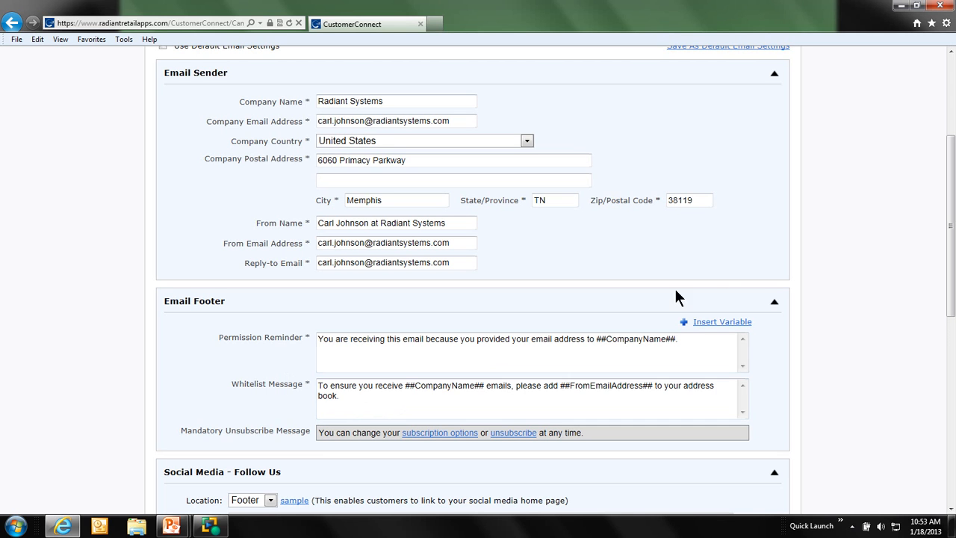
{"action": "scroll", "coordinate": [701, 254], "scroll_direction": "up", "scroll_amount": 3}
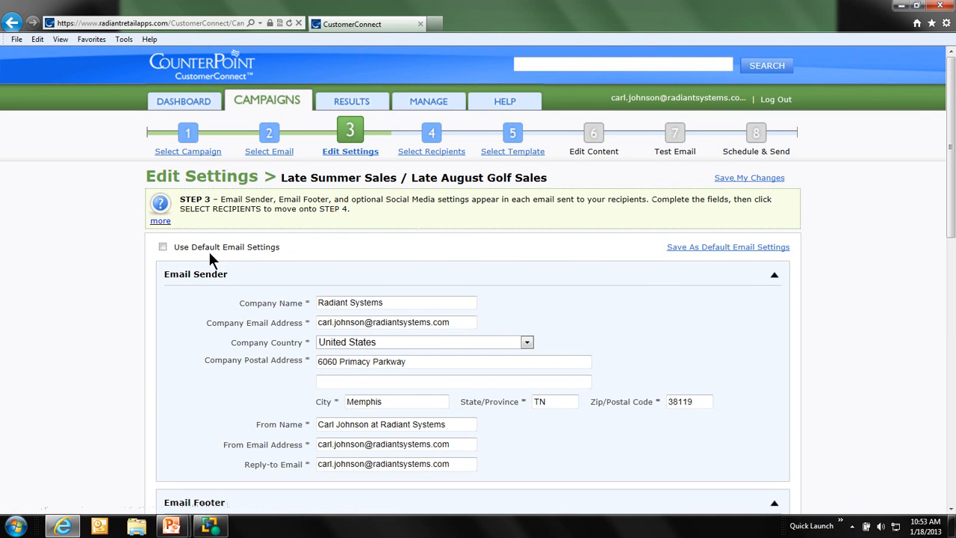
Restore the default email settings for this email and accept the confirmation.
{"action": "left_click", "coordinate": [166, 248]}
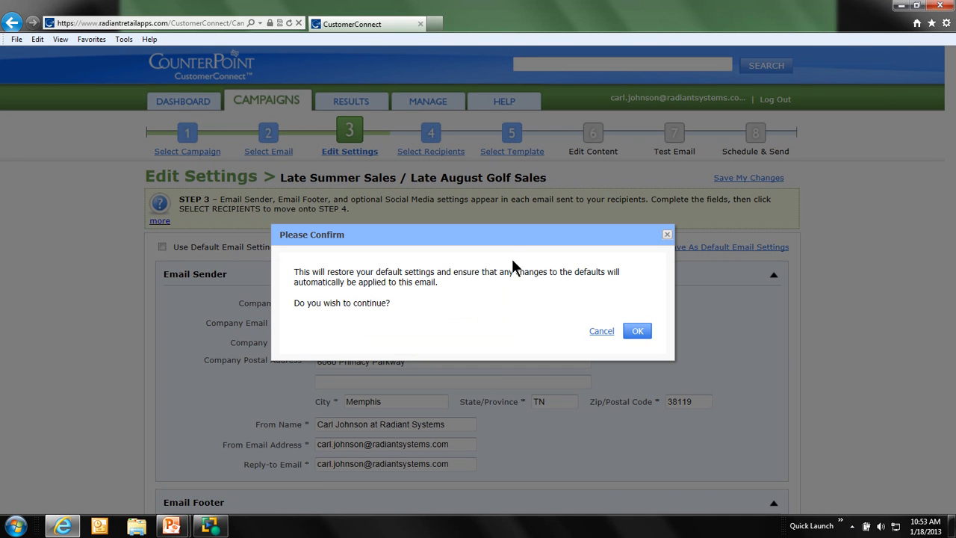
{"action": "left_click", "coordinate": [638, 331]}
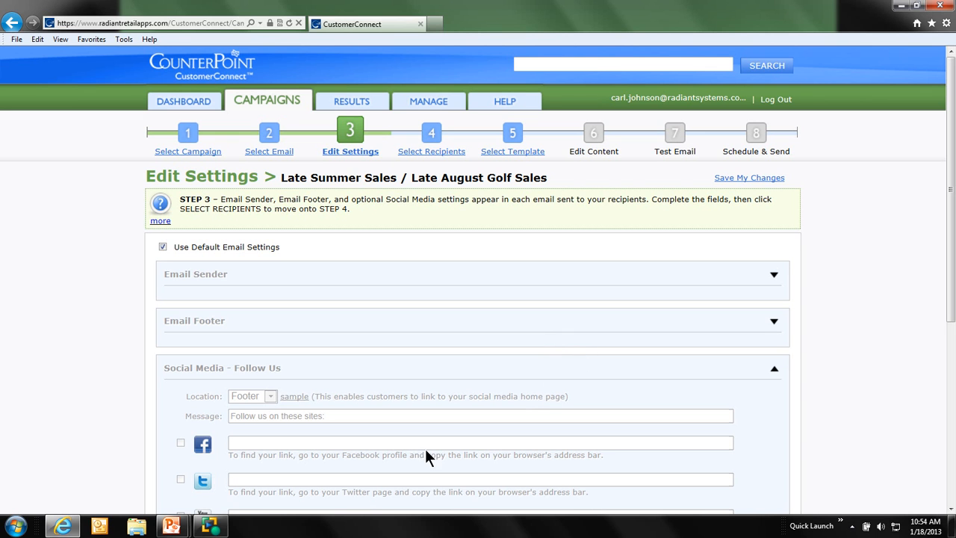
Switch to the running PowerPoint slide show and advance to the Questions slide.
{"action": "left_click", "coordinate": [171, 527]}
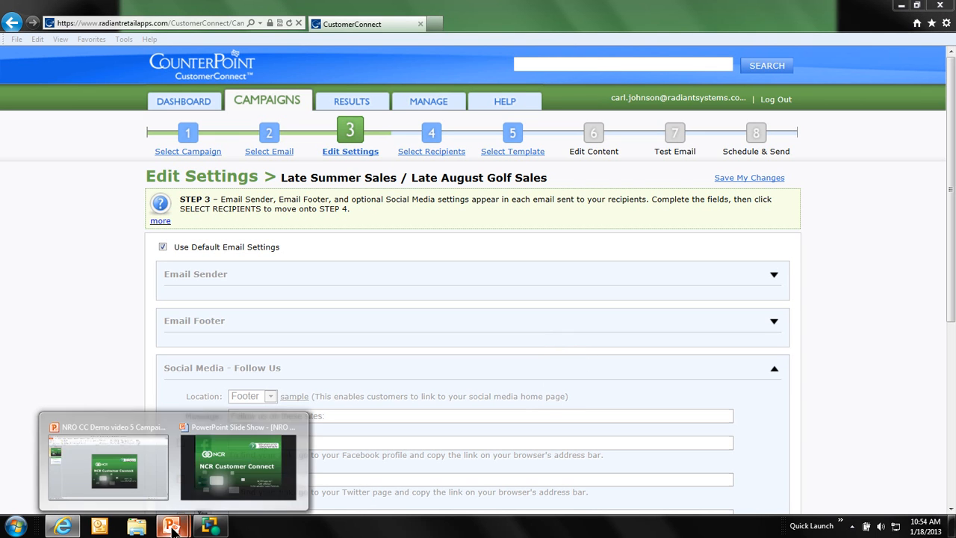
{"action": "left_click", "coordinate": [214, 482]}
{"action": "left_click", "coordinate": [417, 366]}
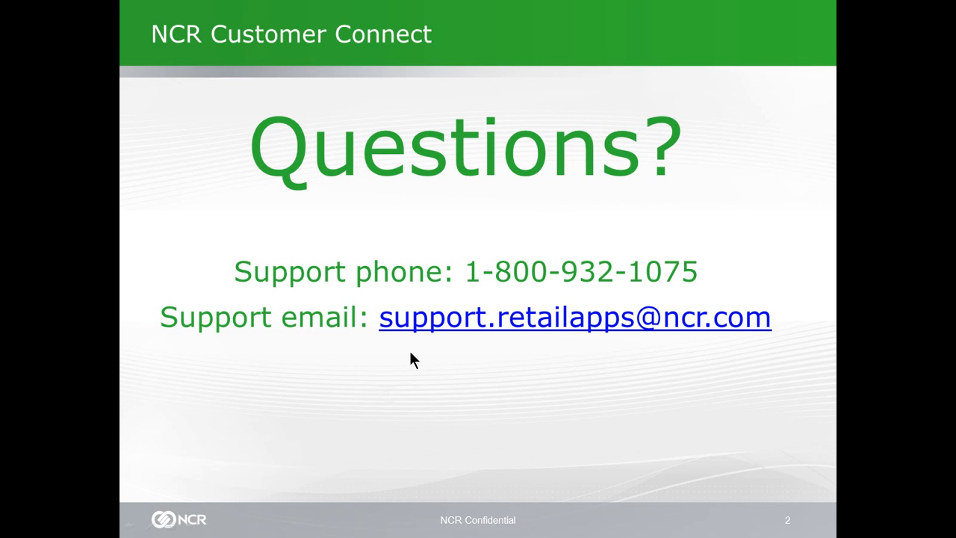
{"action": "key", "text": "alt+Tab"}
{"action": "key", "text": "alt+Tab"}
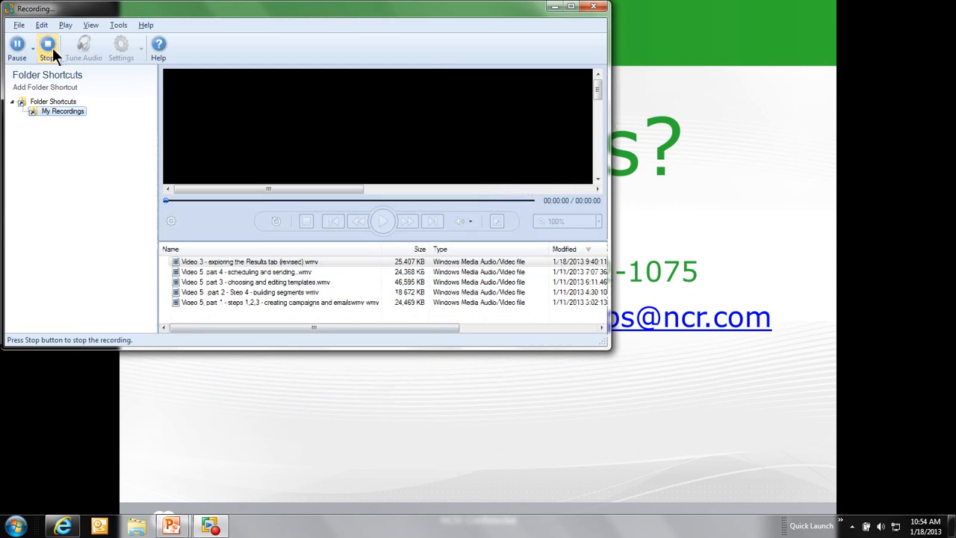